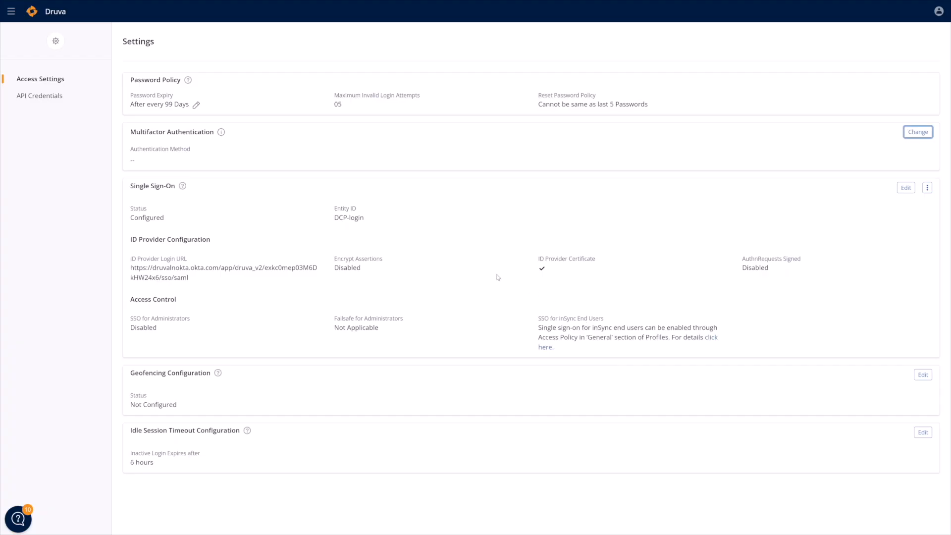
- Open the geofencing configuration to review its settings, and close it without saving
left_click(923, 376)
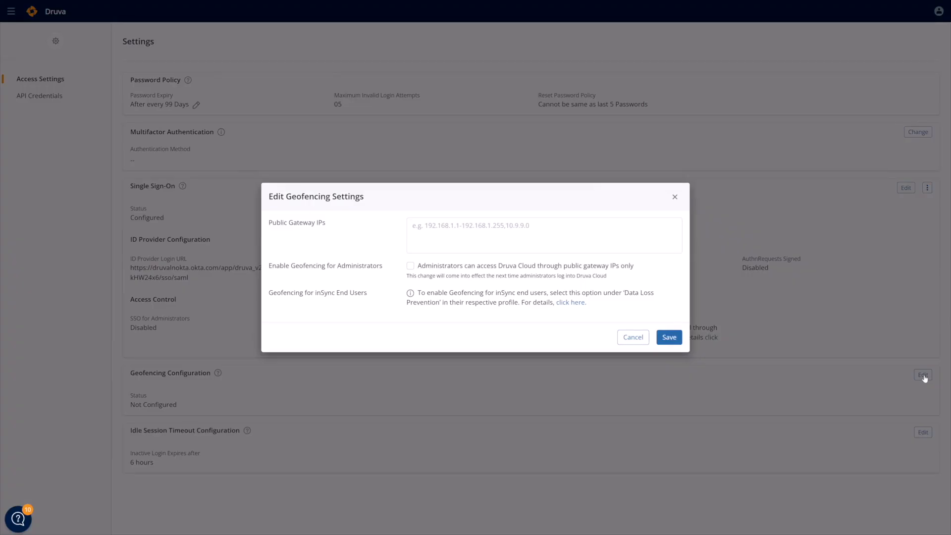
left_click(625, 337)
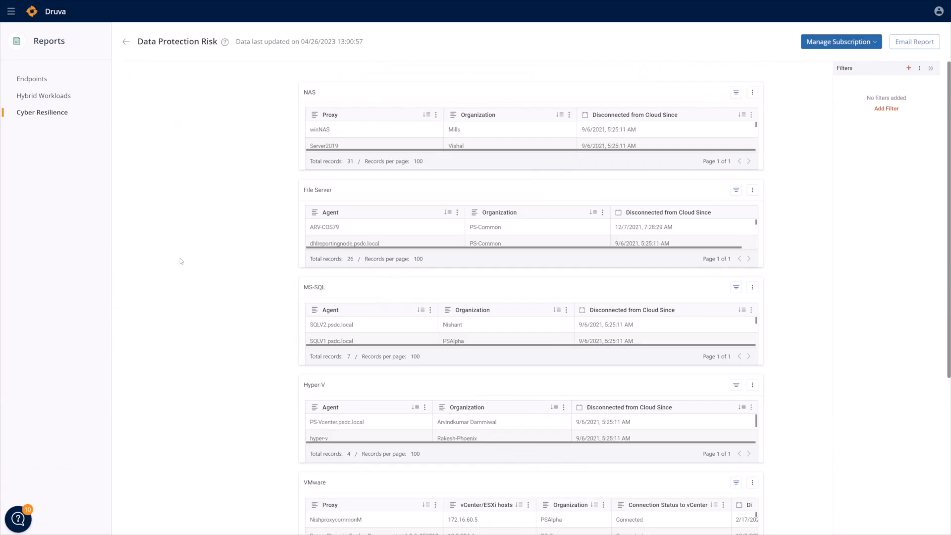
- Inspect the stale API credentials in the Security Command Center, and examine India's admin logins on the Security Events map
left_click(12, 11)
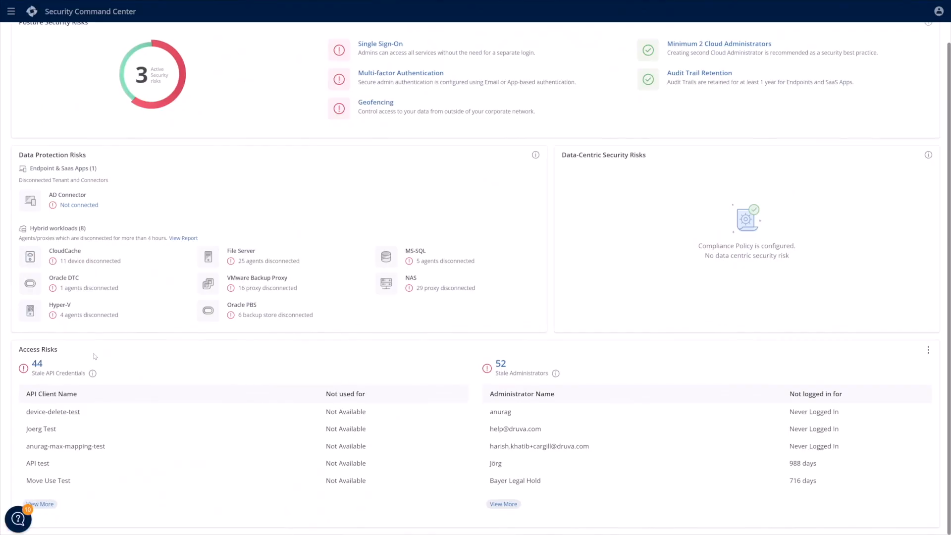
left_click(37, 364)
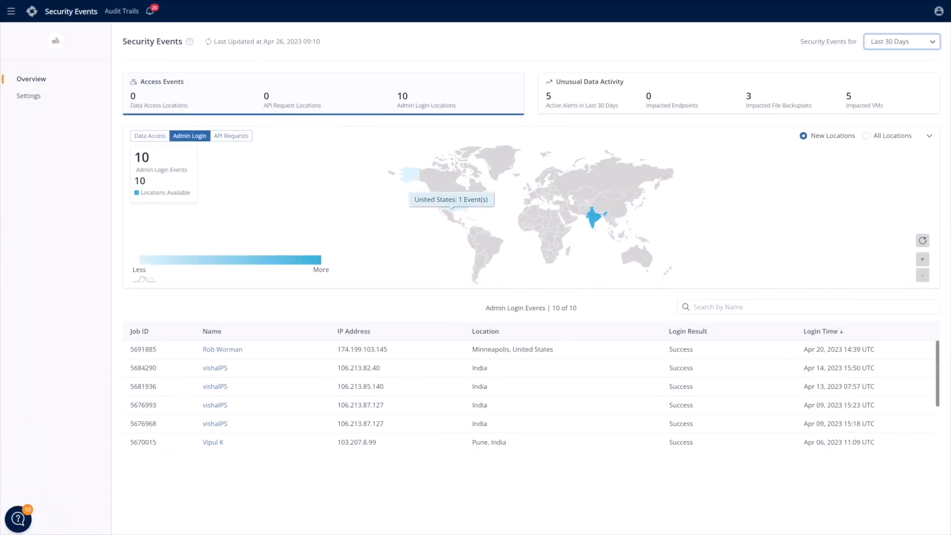
mouse_move(592, 220)
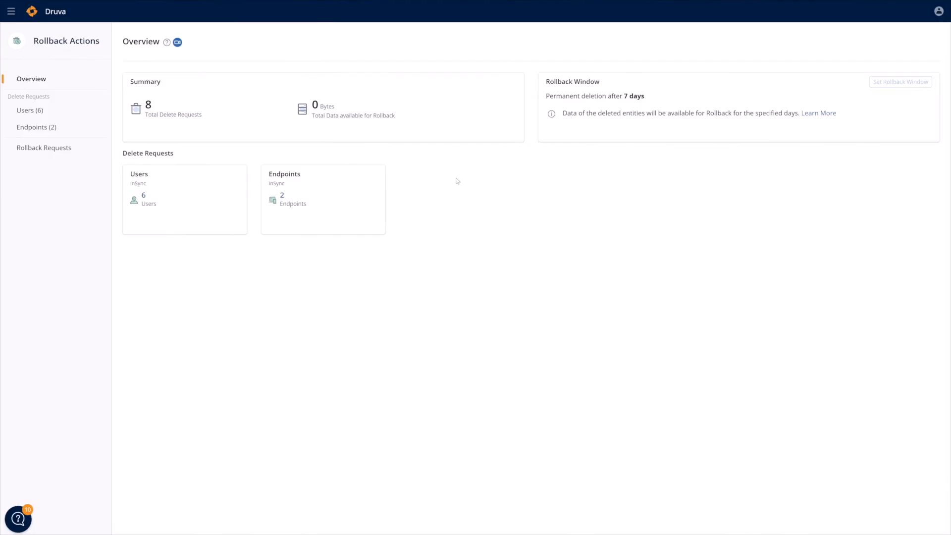
- Review the details of the most recent rollback request, and return to the Rollback Actions overview
left_click(50, 148)
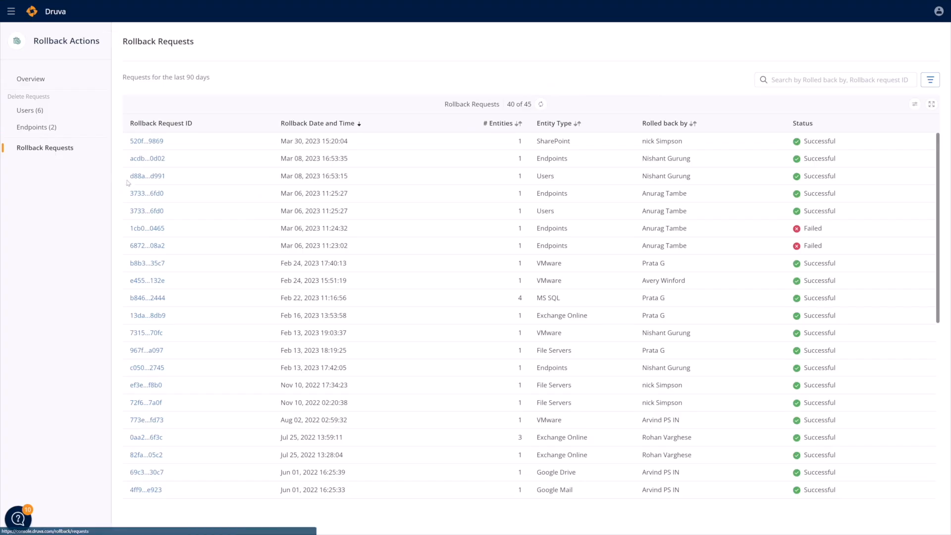
left_click(151, 144)
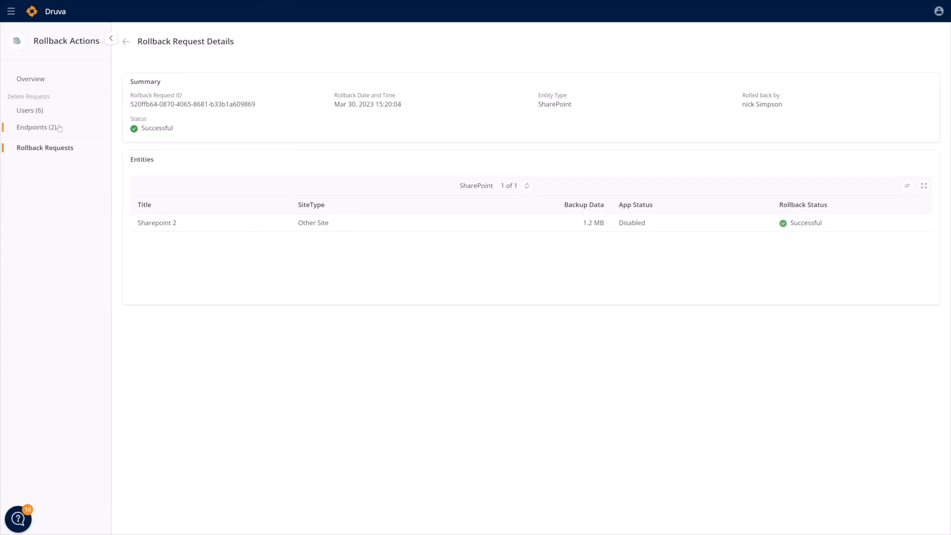
left_click(28, 81)
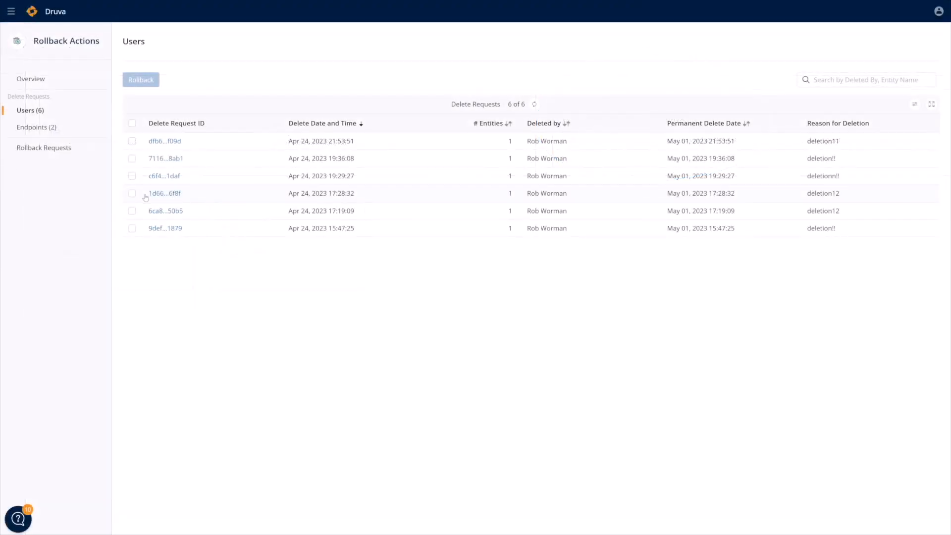
- Start a rollback of the users delete request with reason deletion11, and cancel it at the confirmation
left_click(132, 141)
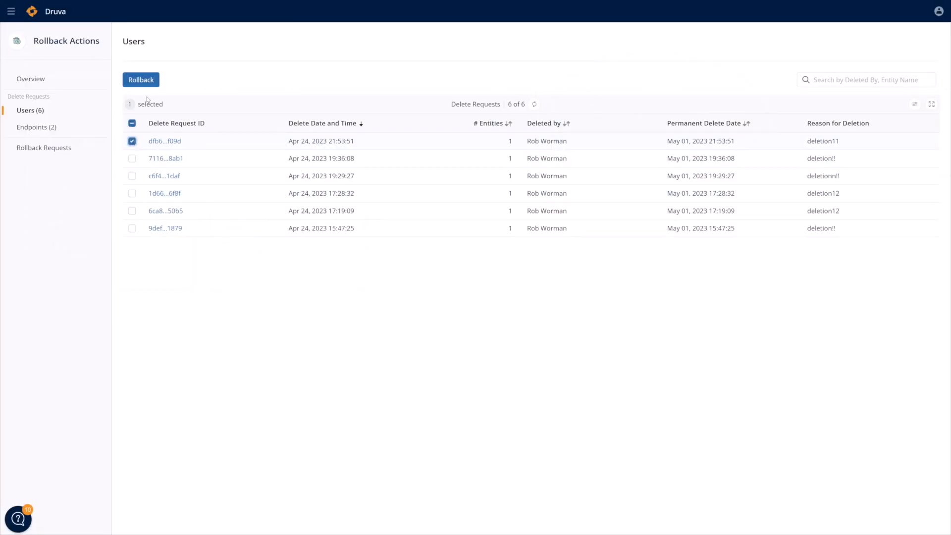
left_click(141, 80)
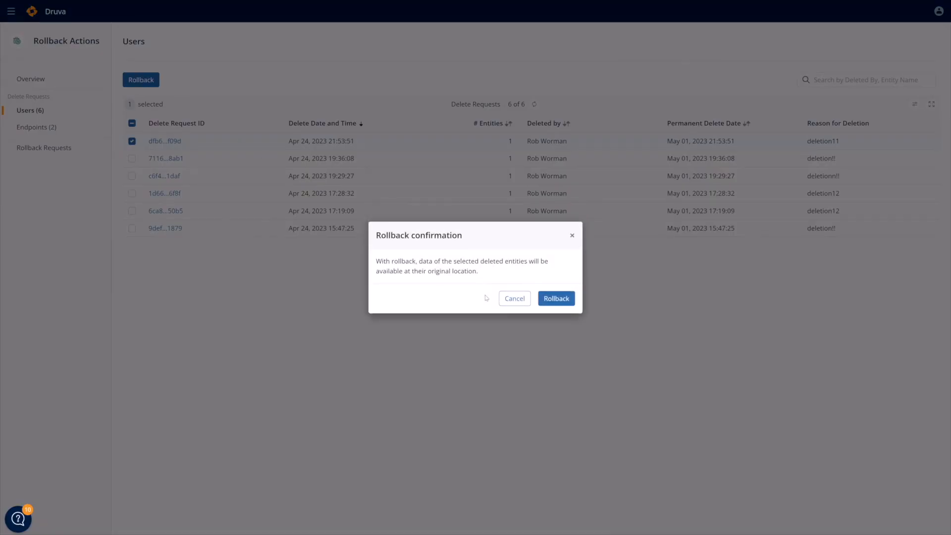
left_click(515, 299)
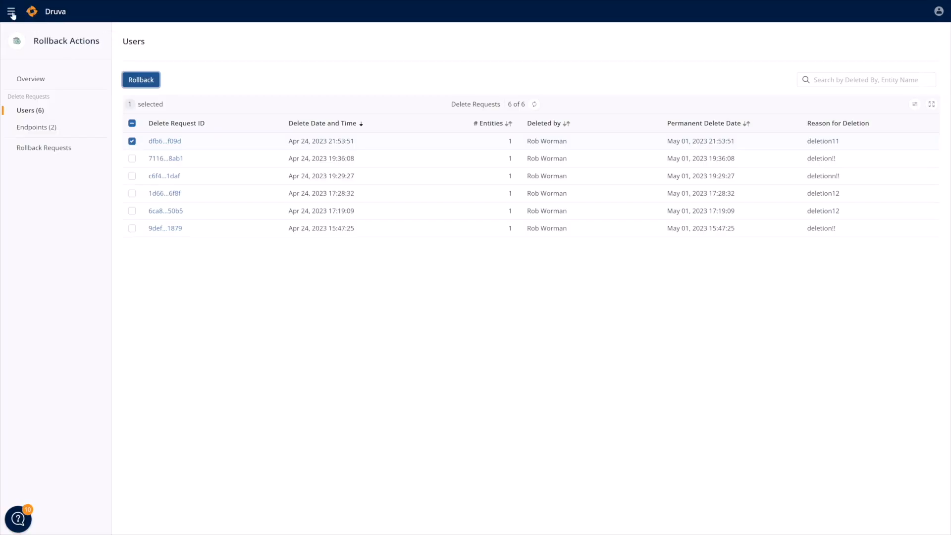
- In Hybrid Workloads, select the organization whose name ends in Phoenix and open its registered file servers
left_click(11, 13)
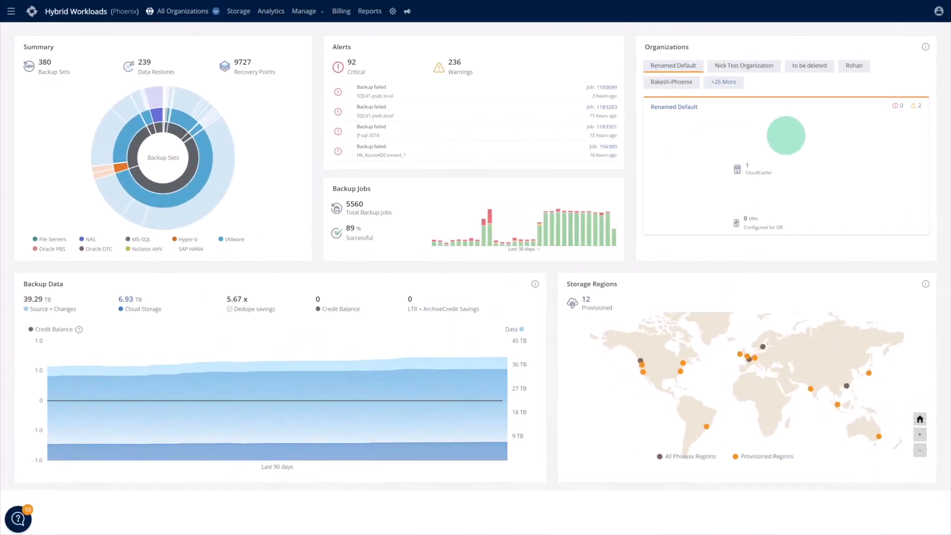
left_click(671, 82)
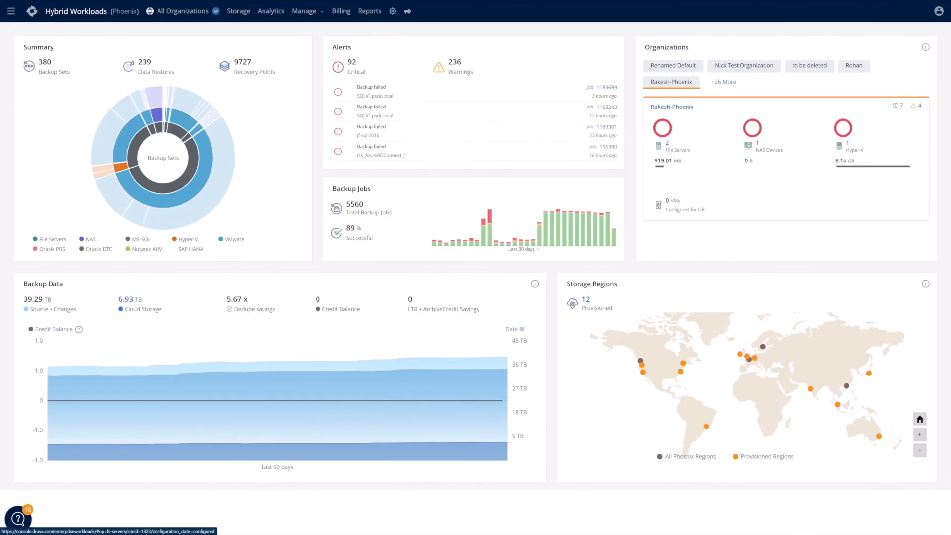
left_click(675, 149)
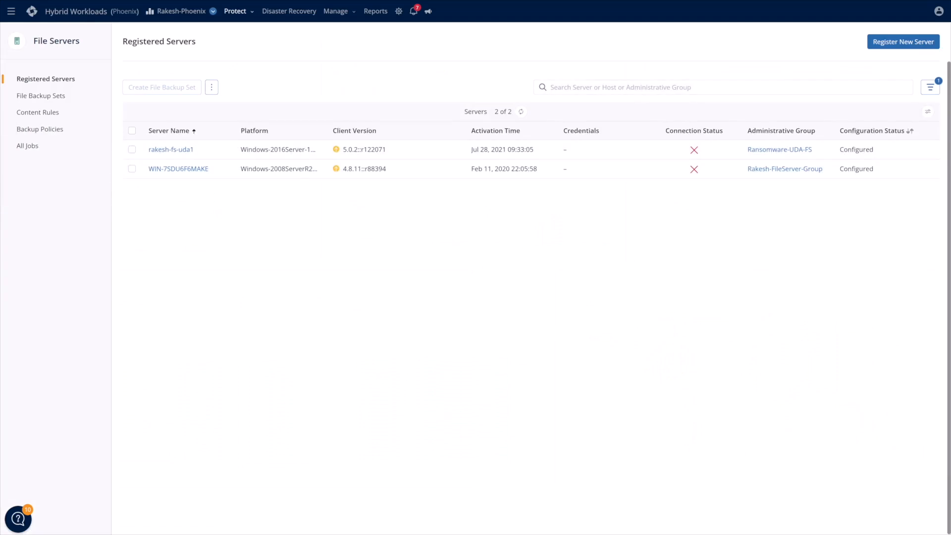
- View the file server backup policy described as "testing UDA" and open its retention settings for editing
left_click(40, 128)
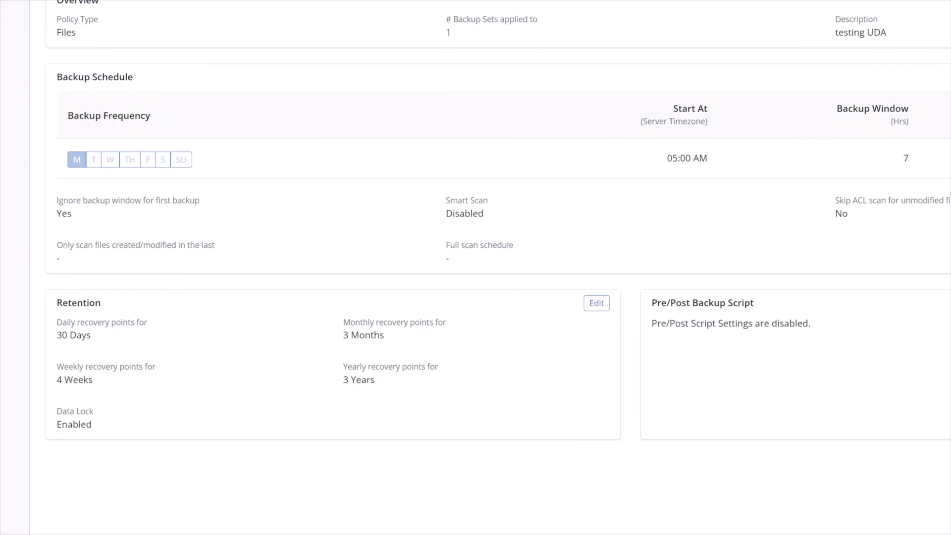
left_click(596, 302)
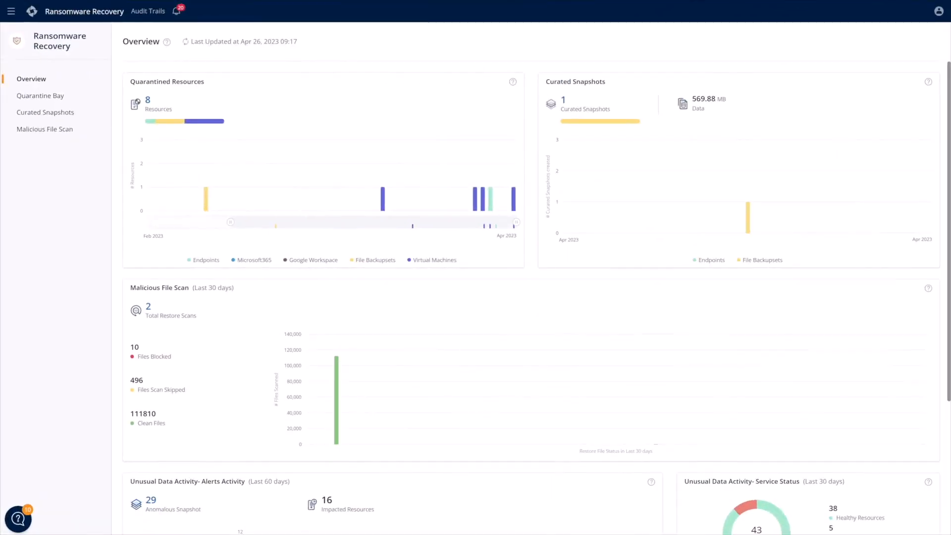
- Examine the unusual data activity alerts and service status charts in the Ransomware Recovery overview, including the Mar 01 alerts
scroll(536, 297, "down", 1)
scroll(530, 267, "down", 3)
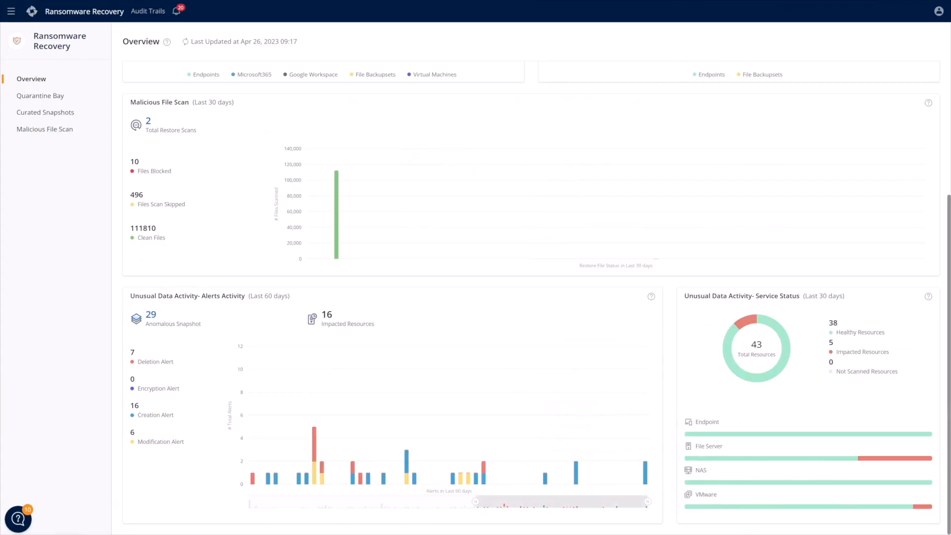
mouse_move(561, 501)
left_mouse_down()
mouse_move(449, 501)
mouse_move(561, 502)
left_mouse_up()
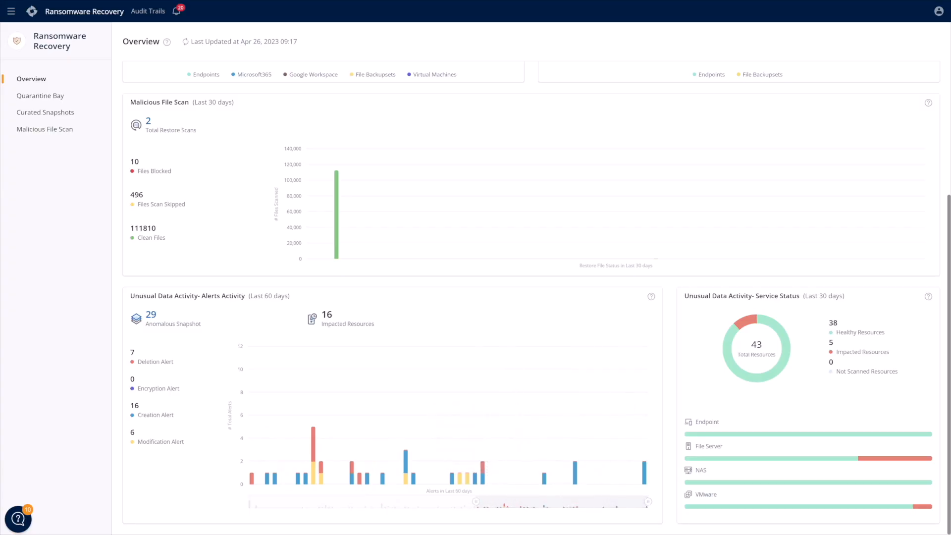
mouse_move(810, 457)
mouse_move(574, 473)
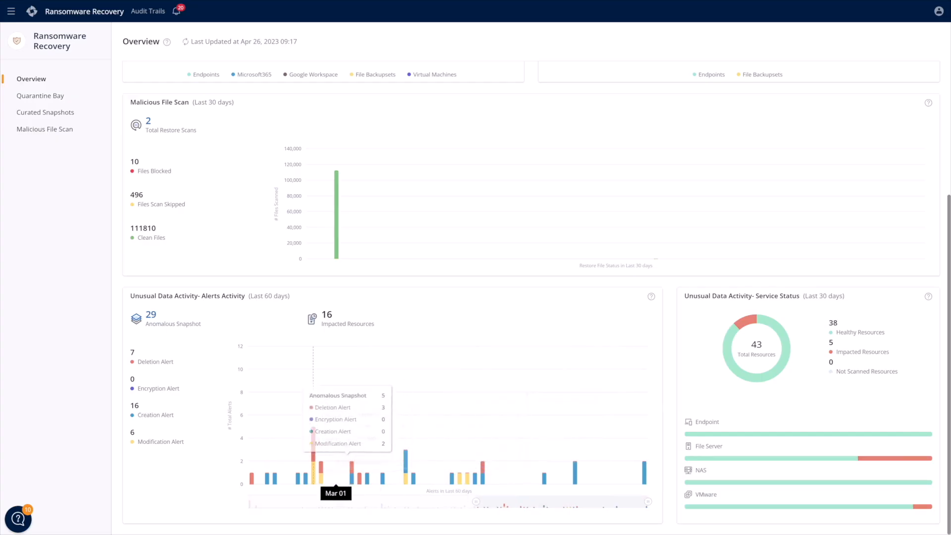
mouse_move(313, 455)
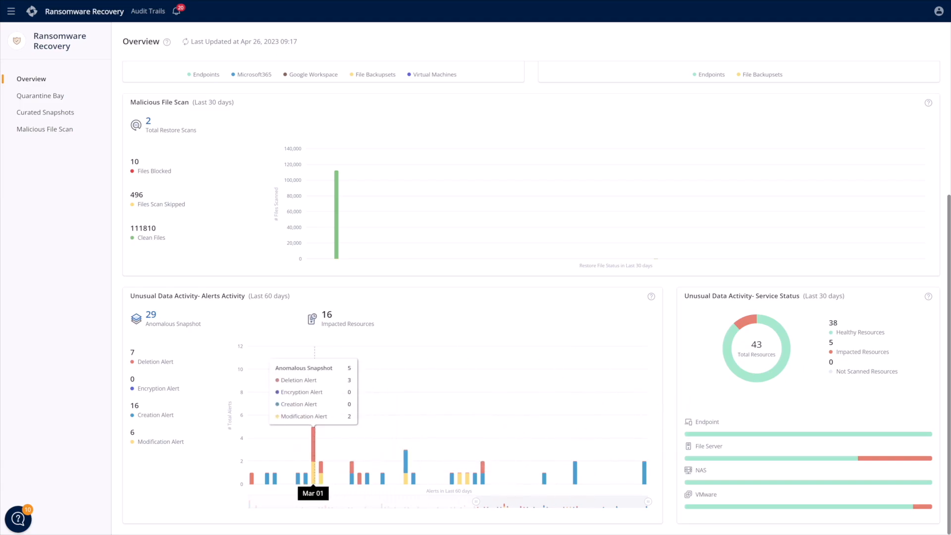
mouse_move(405, 468)
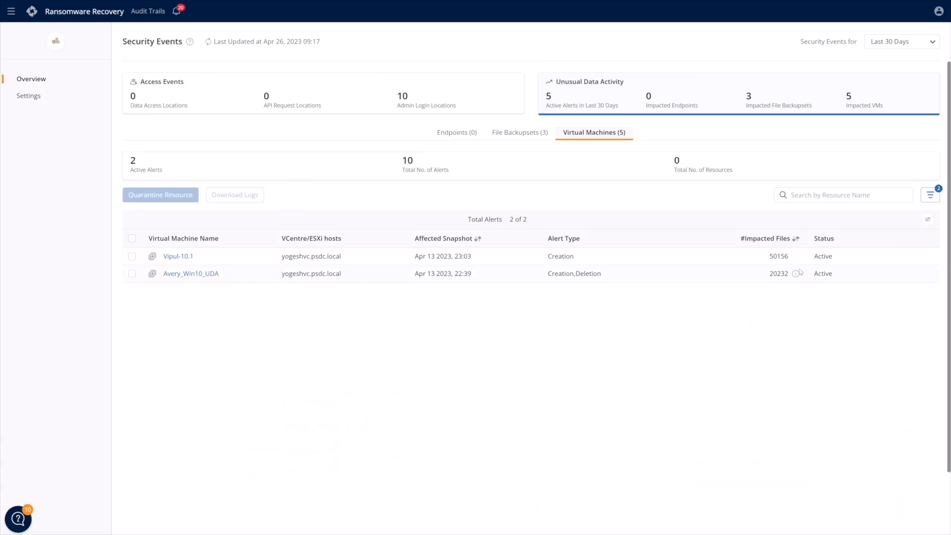
- Inspect the impacted-file breakdowns for the alerts on virtual machines and on file backup sets
mouse_move(796, 274)
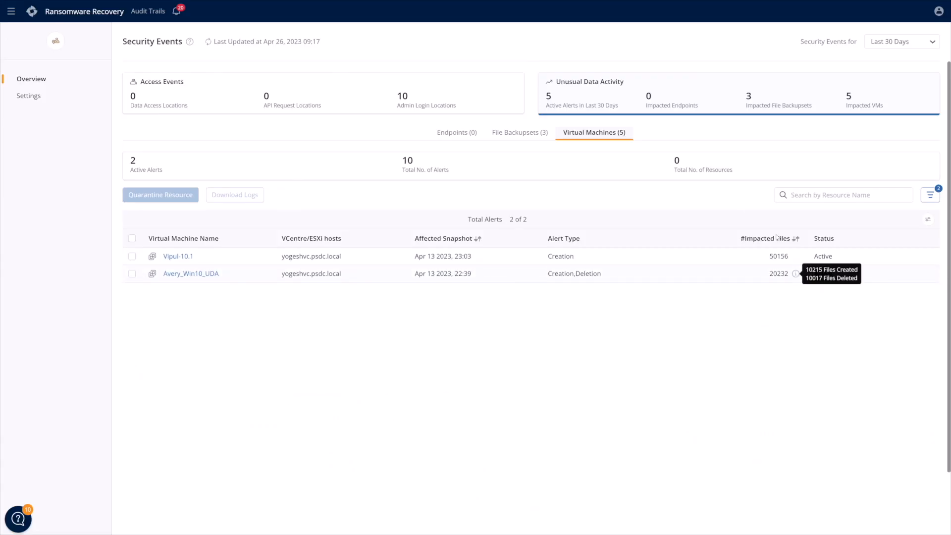
left_click(522, 133)
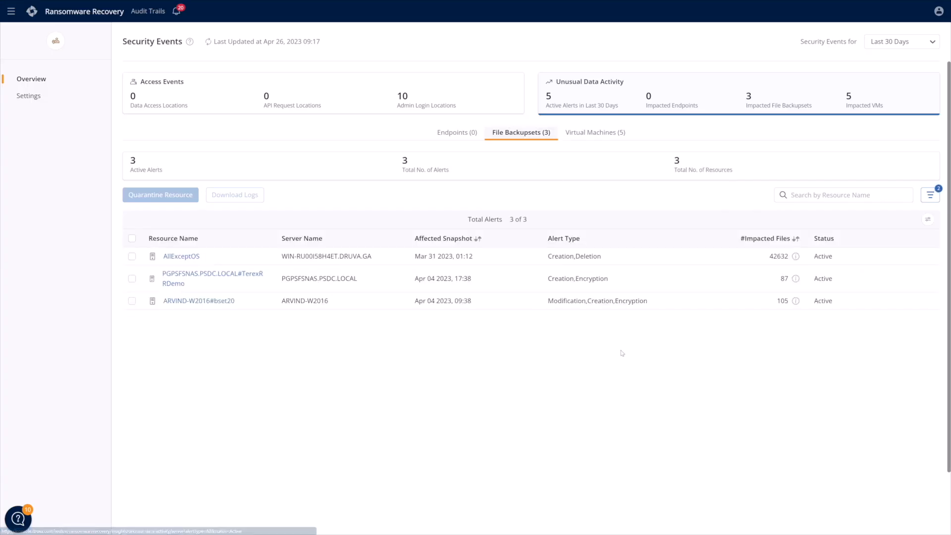
mouse_move(796, 257)
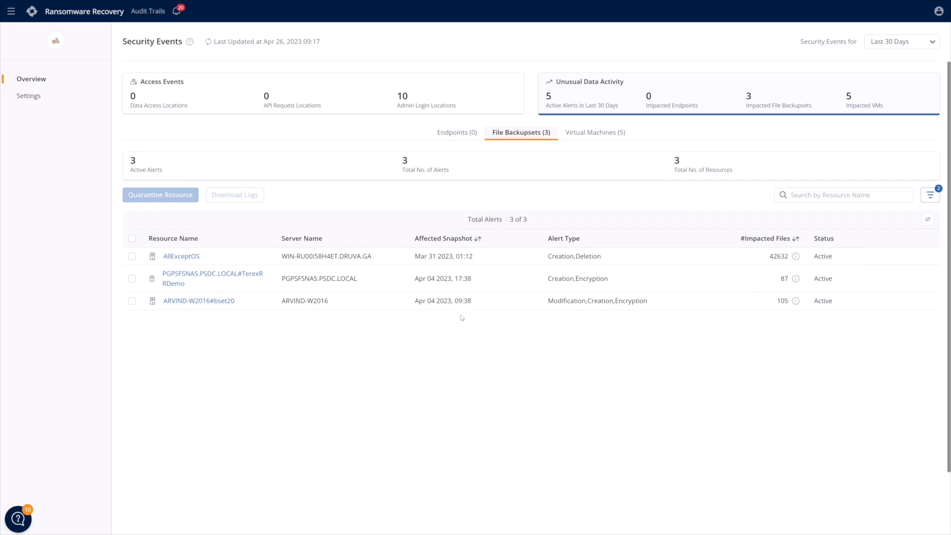
- Review all Quarantine Bay resources and the options for adding resources, and examine the first VMware resource's data activity trend
left_click(29, 98)
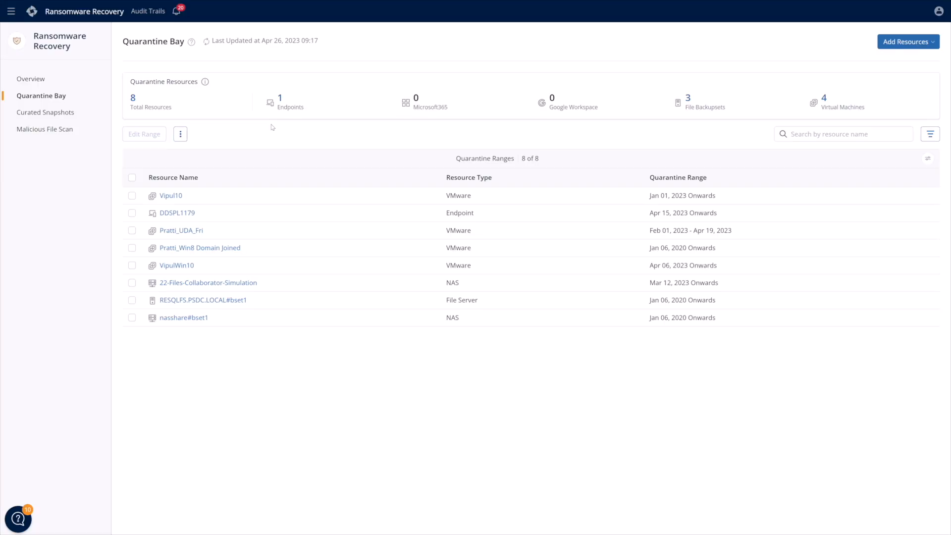
left_click(133, 98)
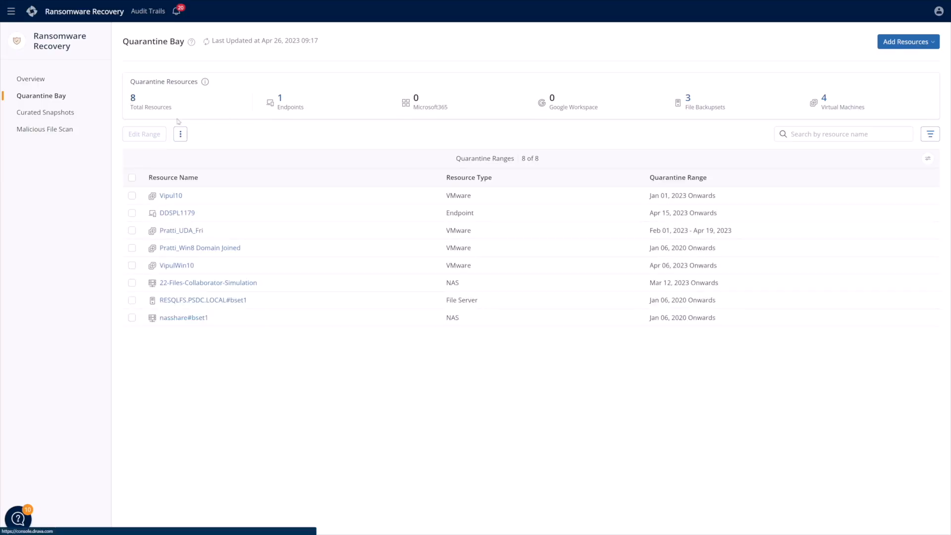
left_click(891, 43)
left_click(891, 43)
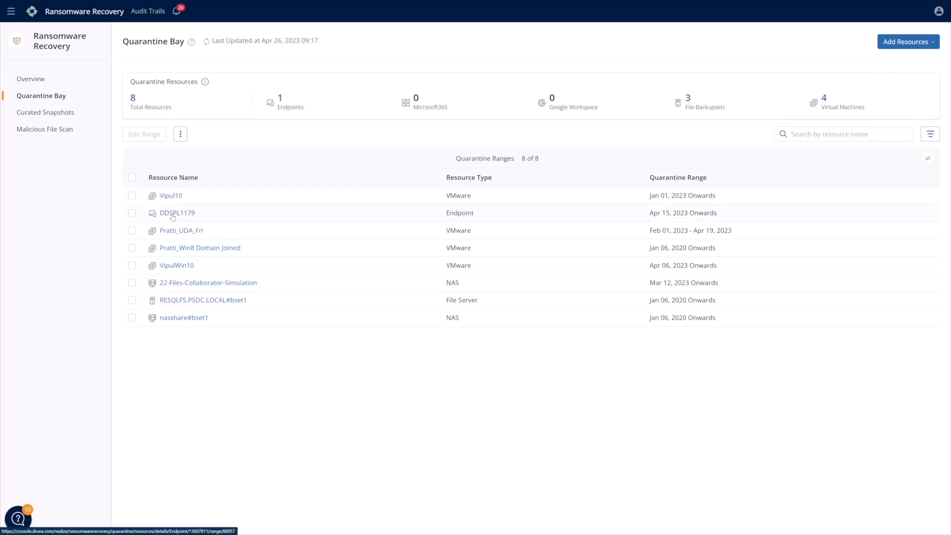
left_click(174, 197)
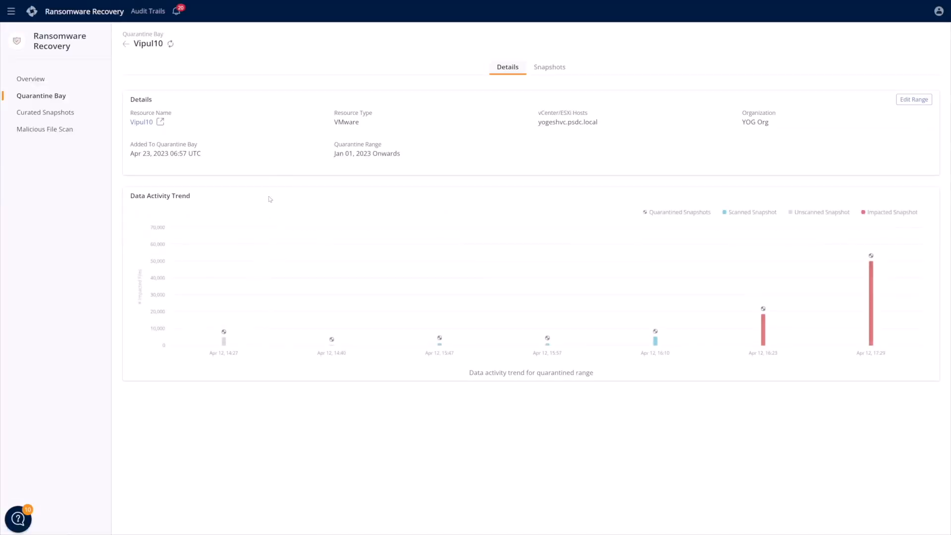
mouse_move(873, 280)
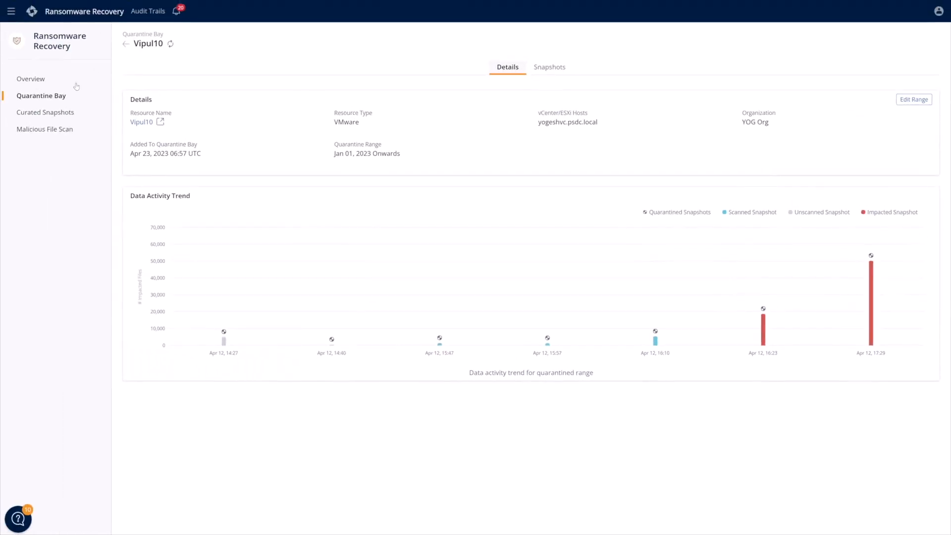
- Select the bset20 file backup set among the unusual data activity alerts and start quarantining it
left_click(22, 83)
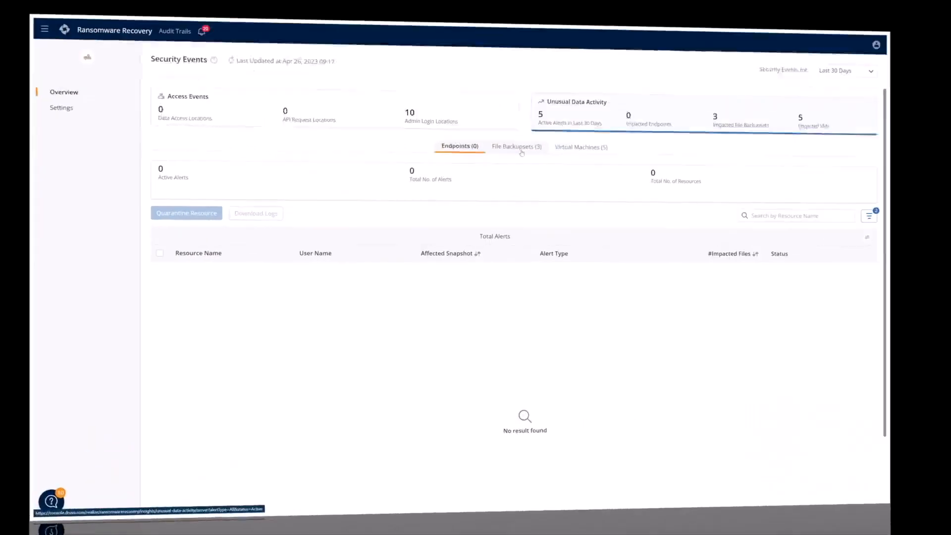
left_click(520, 149)
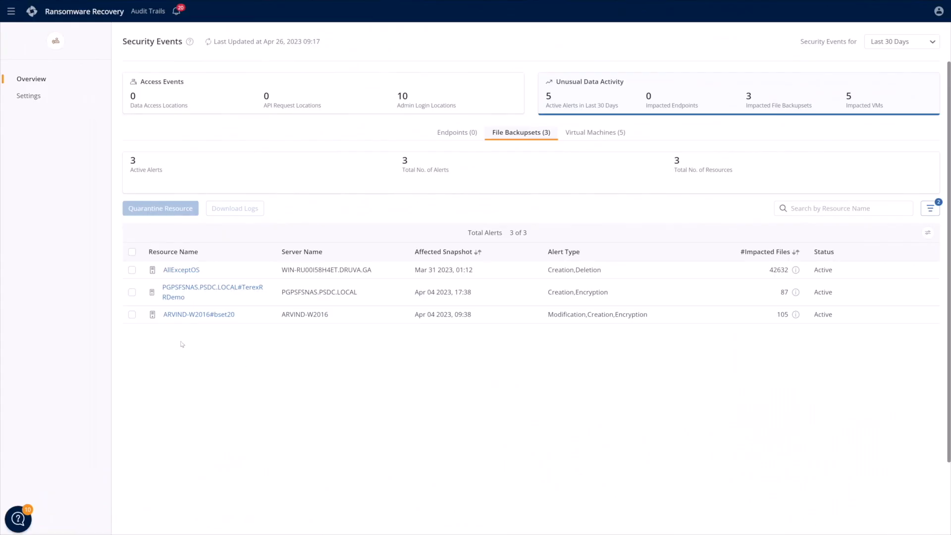
left_click(132, 316)
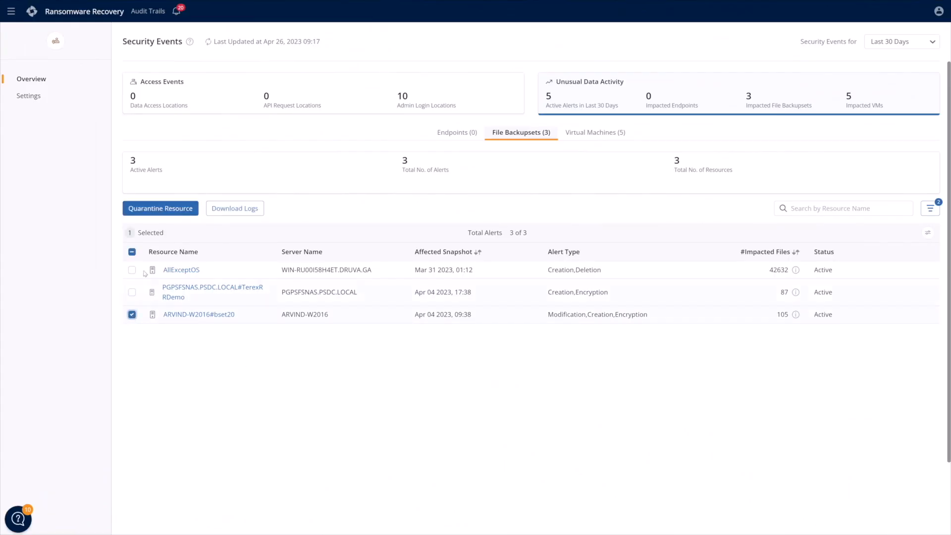
left_click(156, 209)
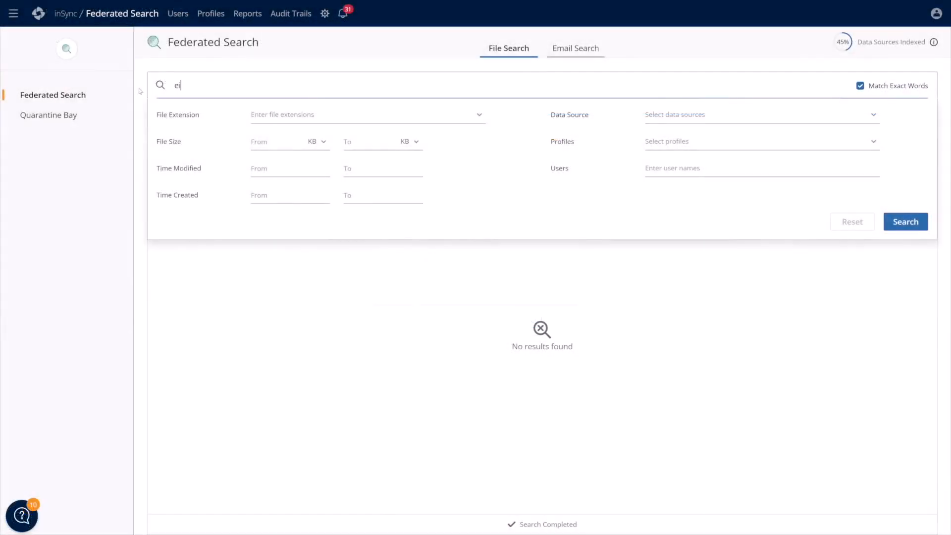
- Search the files in Federated Search for "eicar" and select the eicar.com file
type("car")
key("Return")
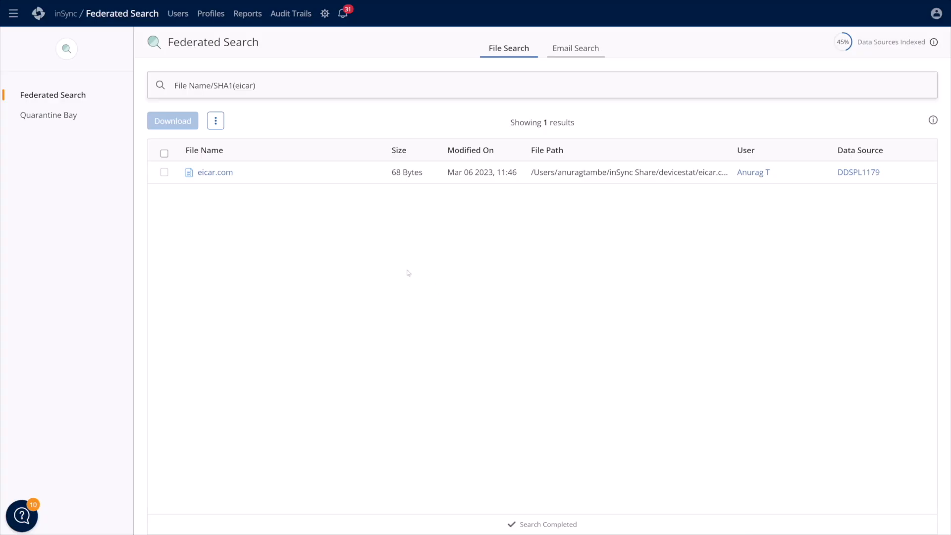
left_click(164, 173)
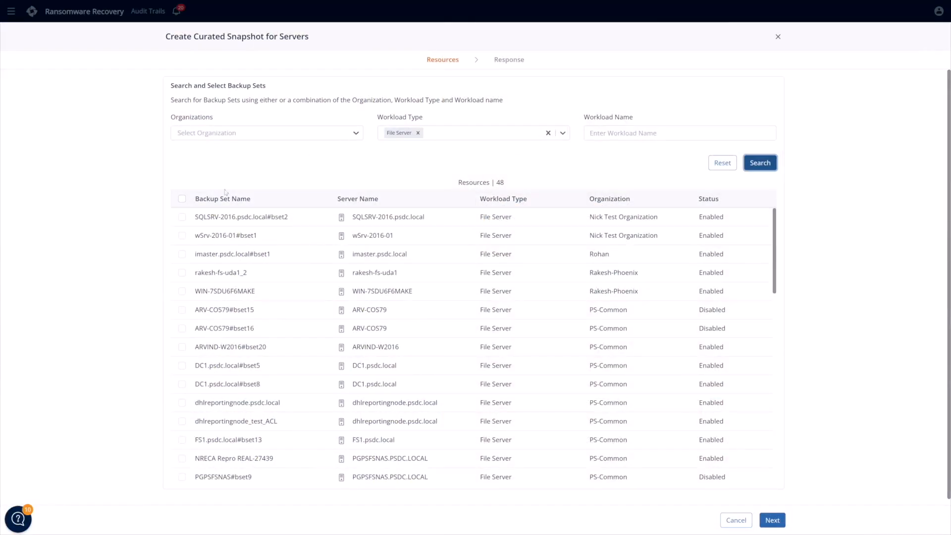
- Select the SQLSRV-2016.psdc.local#bset2 backup set for the curated snapshot, and start Sandbox Recovery for the PS Alpha 2.0 virtual machine
left_click(182, 217)
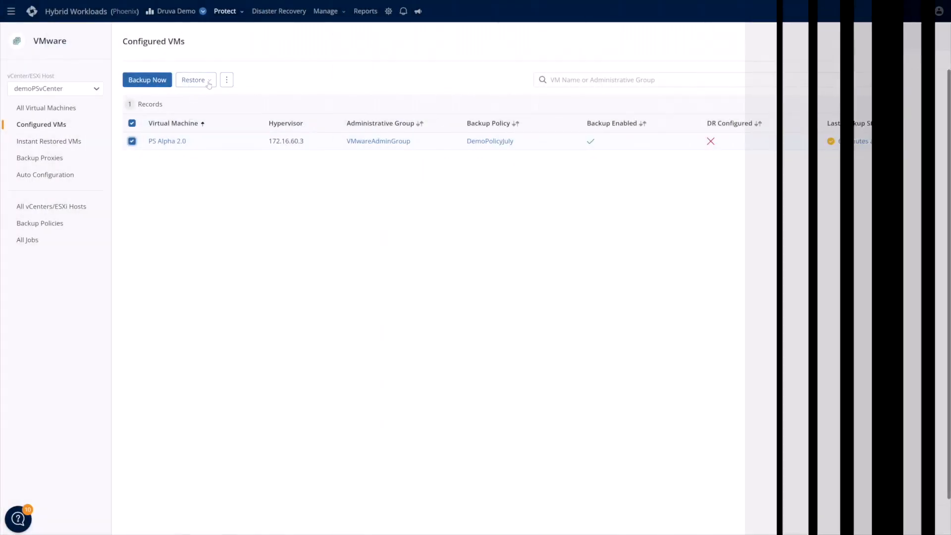
left_click(213, 83)
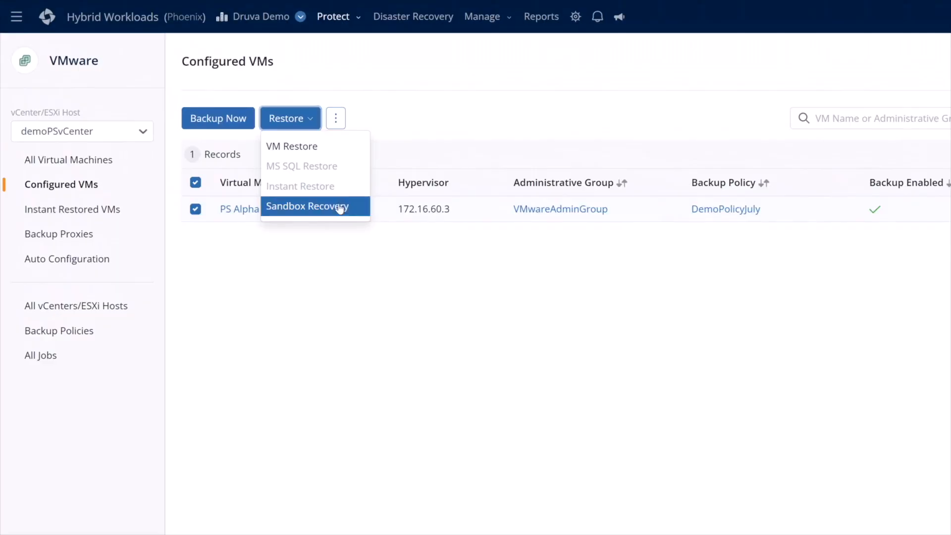
left_click(340, 207)
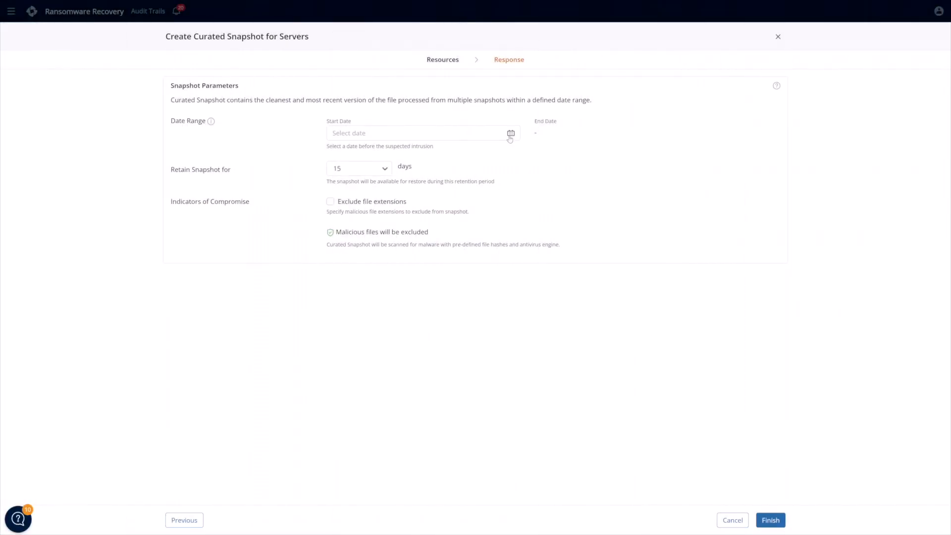
- Set the start date of the curated snapshot's date range to Apr 01, 2023
left_click(510, 133)
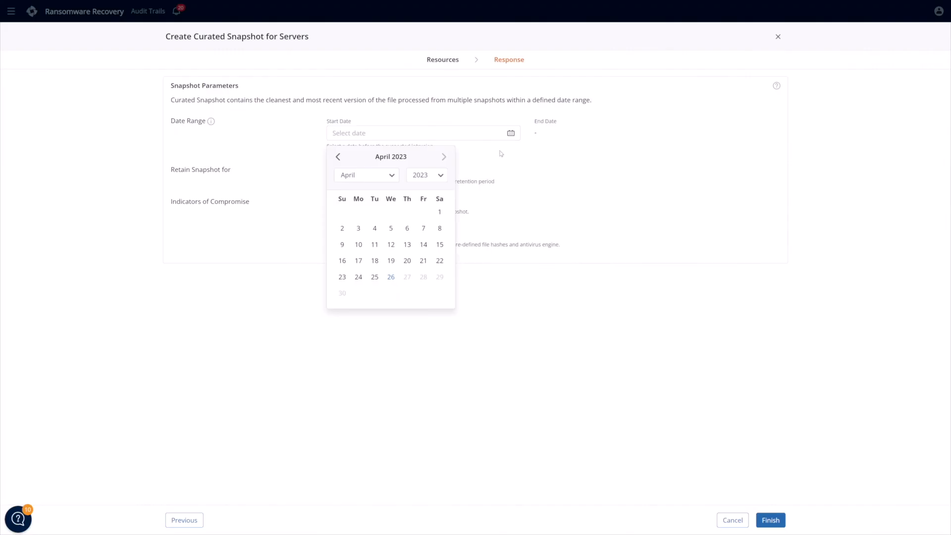
left_click(342, 276)
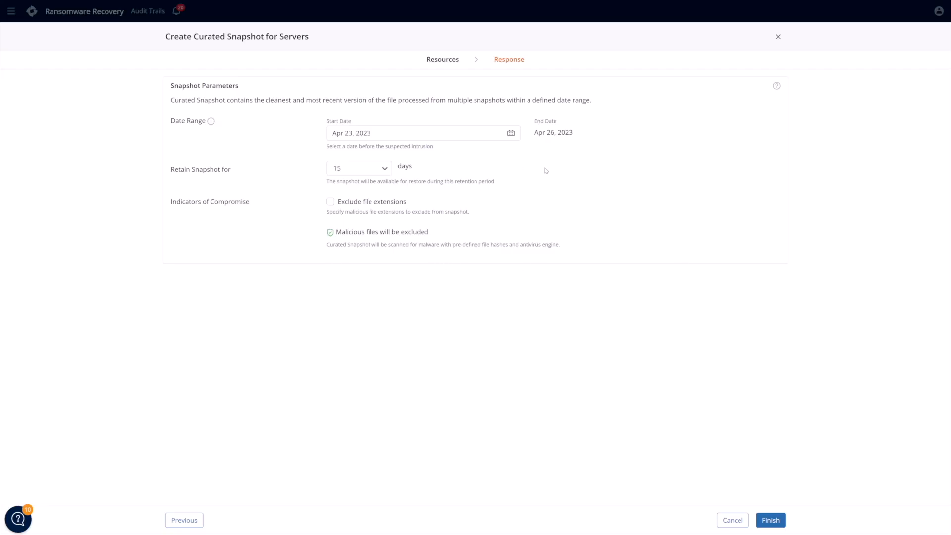
left_click(509, 135)
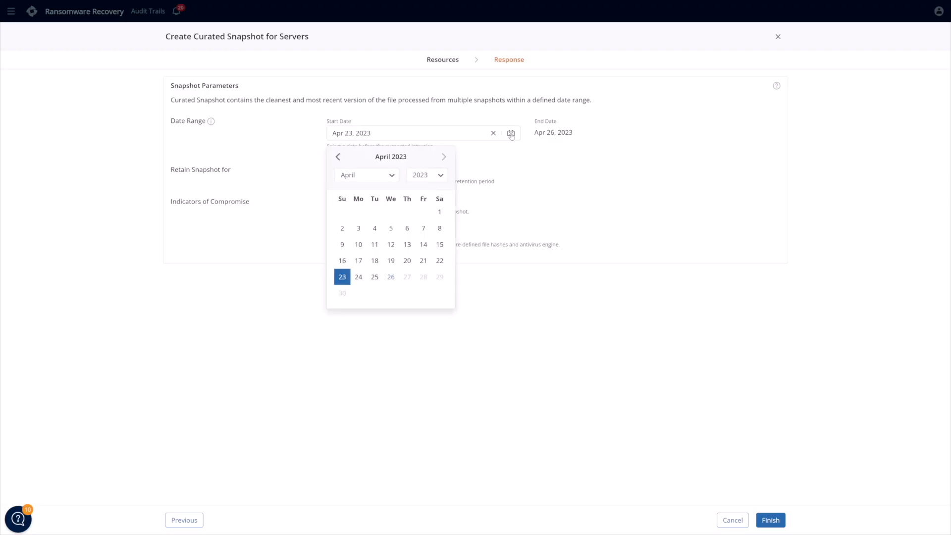
left_click(439, 212)
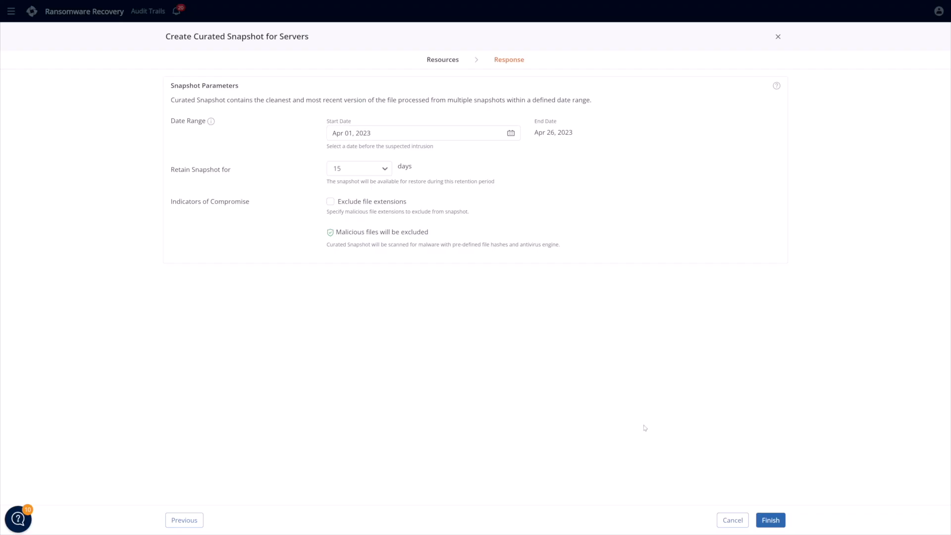
- Exclude the locky file extension as an indicator of compromise, and cancel the creation of the curated snapshot
left_click(331, 201)
left_click(362, 225)
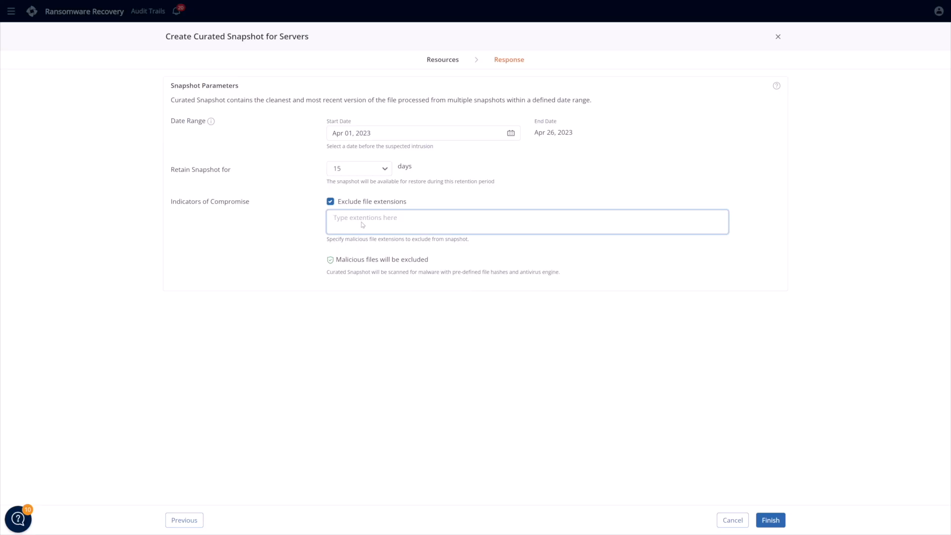
type("l")
key("BackSpace")
type("locky")
key("Return")
left_click(16, 13)
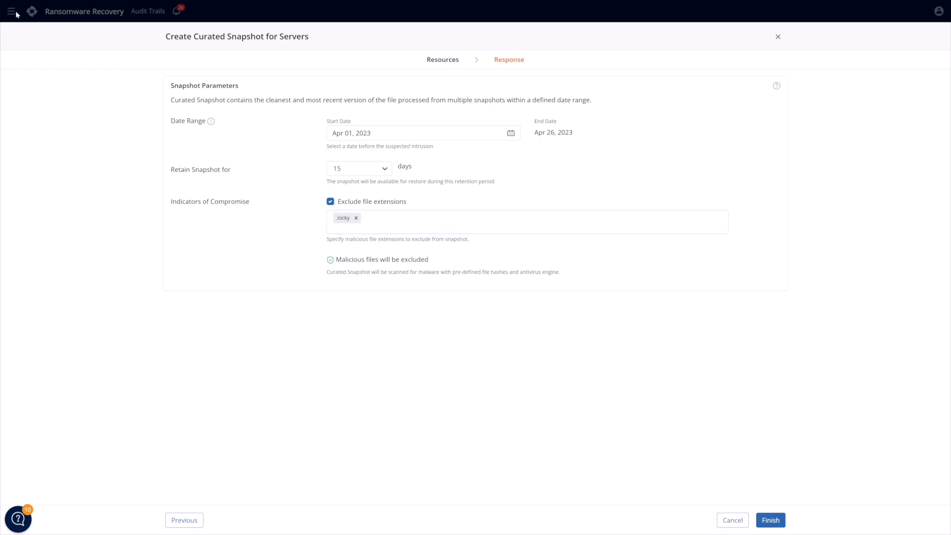
left_click(732, 526)
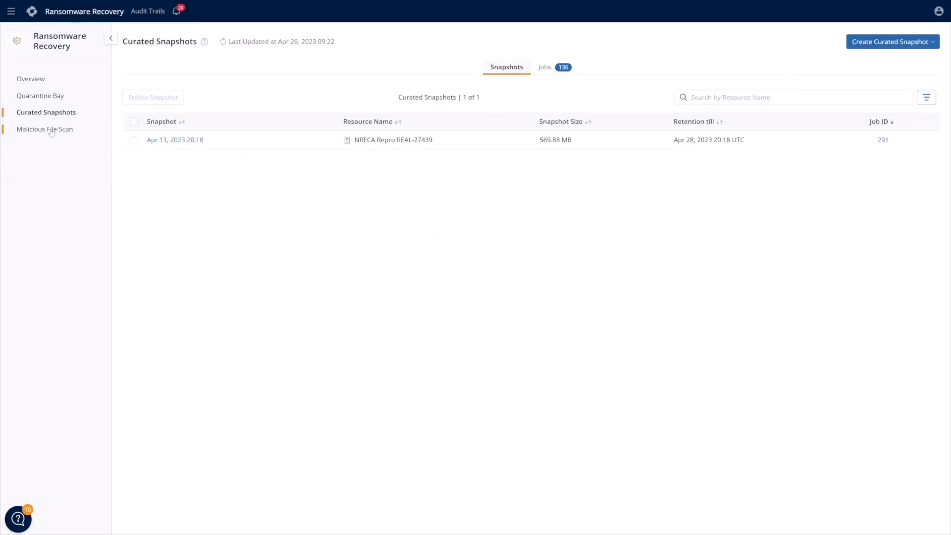
- Examine the Malicious File Scan settings and the form for adding SHA1 file hashes, leaving without adding any
left_click(50, 130)
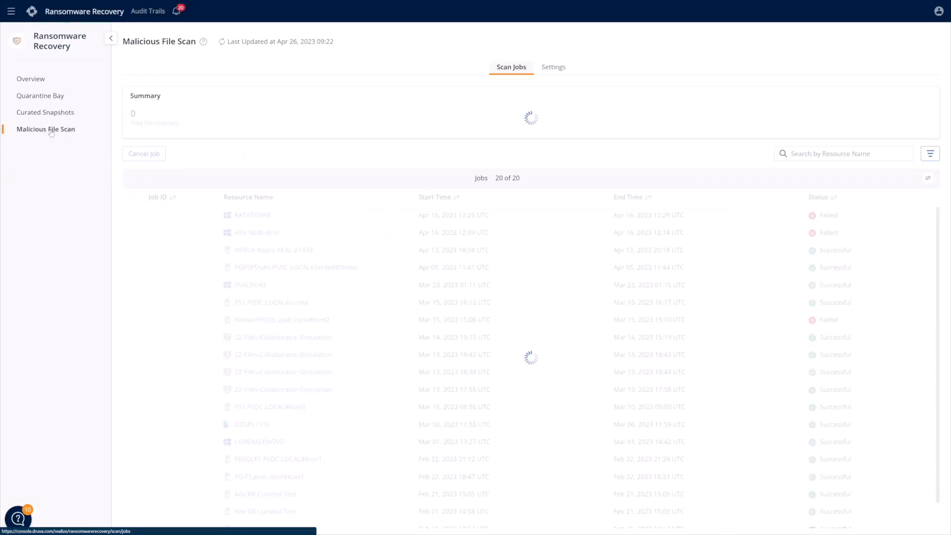
left_click(548, 68)
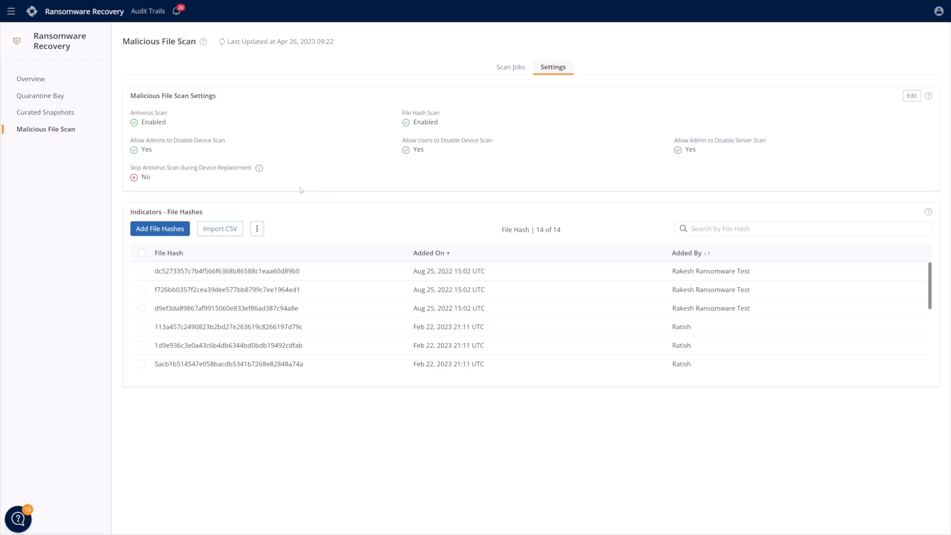
left_click(139, 233)
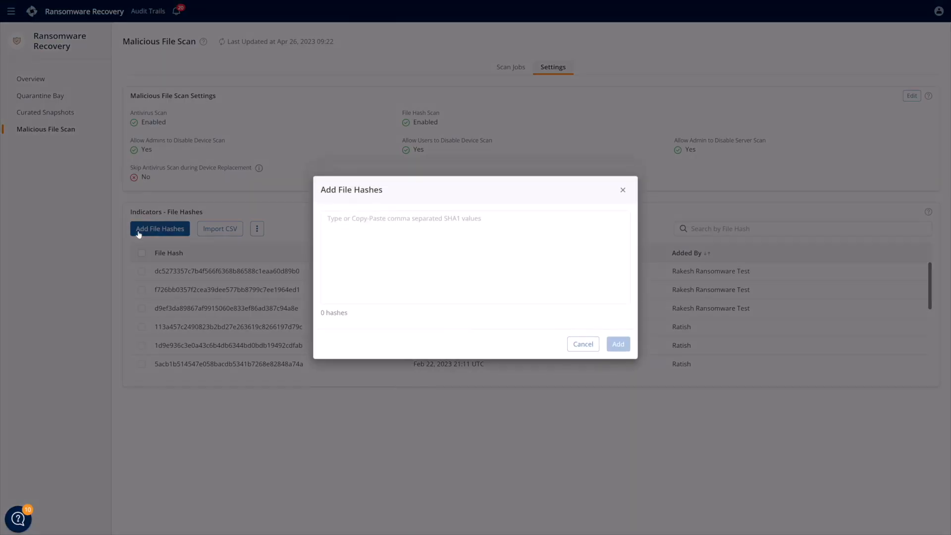
left_click(587, 344)
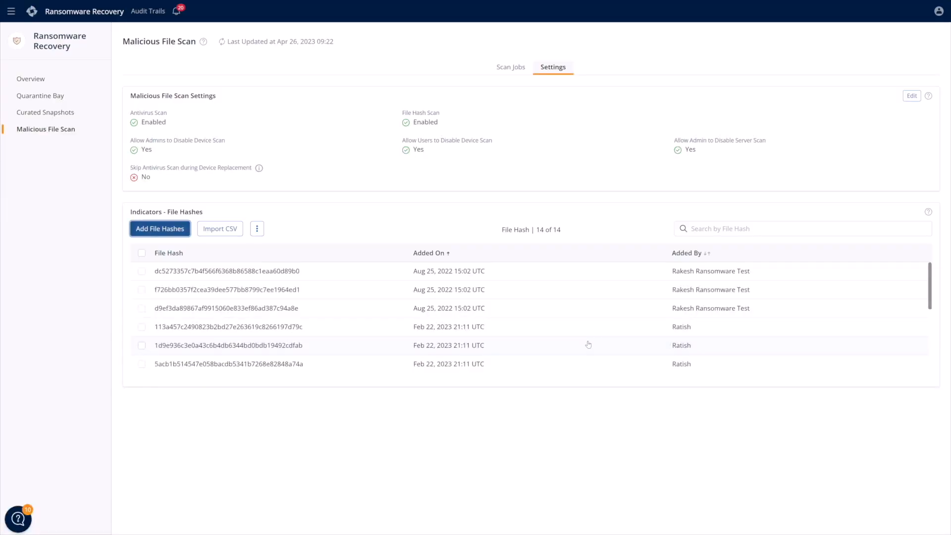
- Review the curated snapshot report for job 291, and start restoring the E folder from the Apr 13, 2023 curated recovery point
left_click(37, 113)
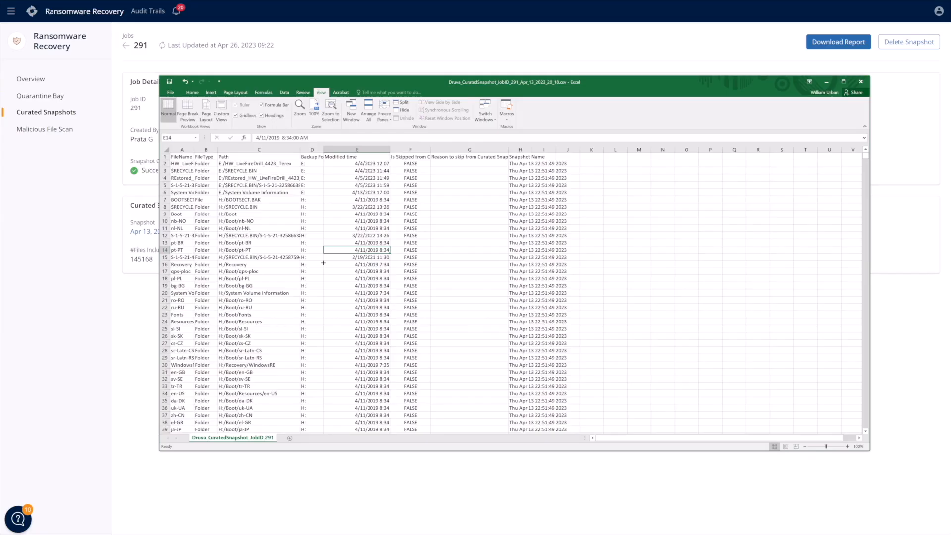
left_click(861, 82)
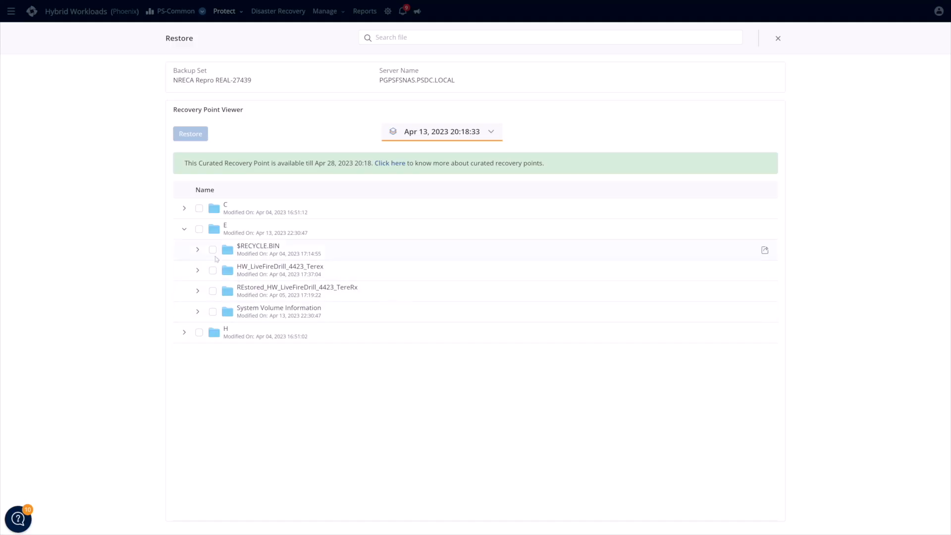
left_click(200, 230)
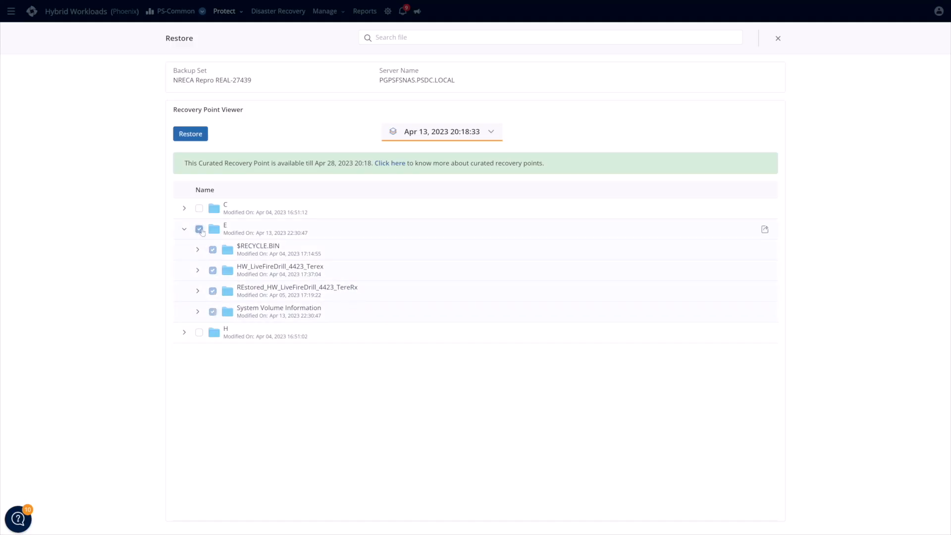
left_click(195, 135)
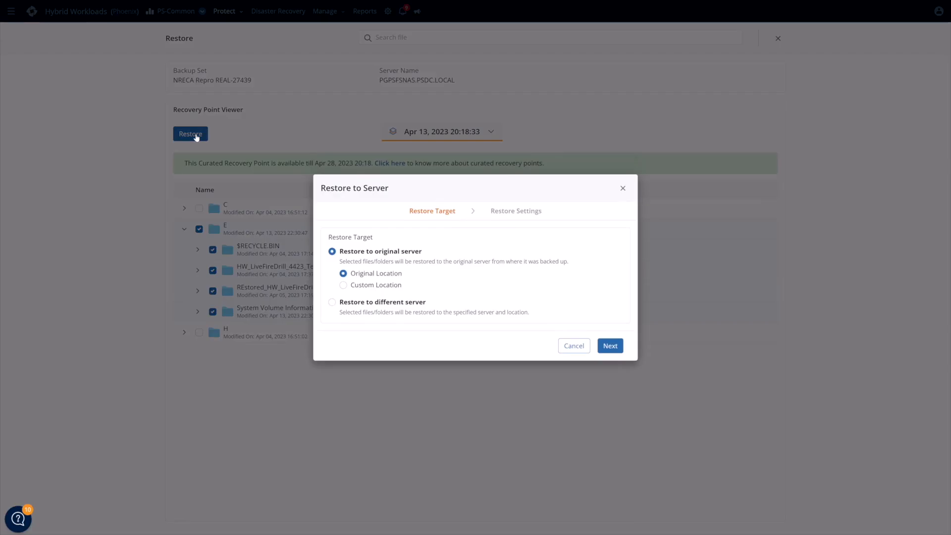